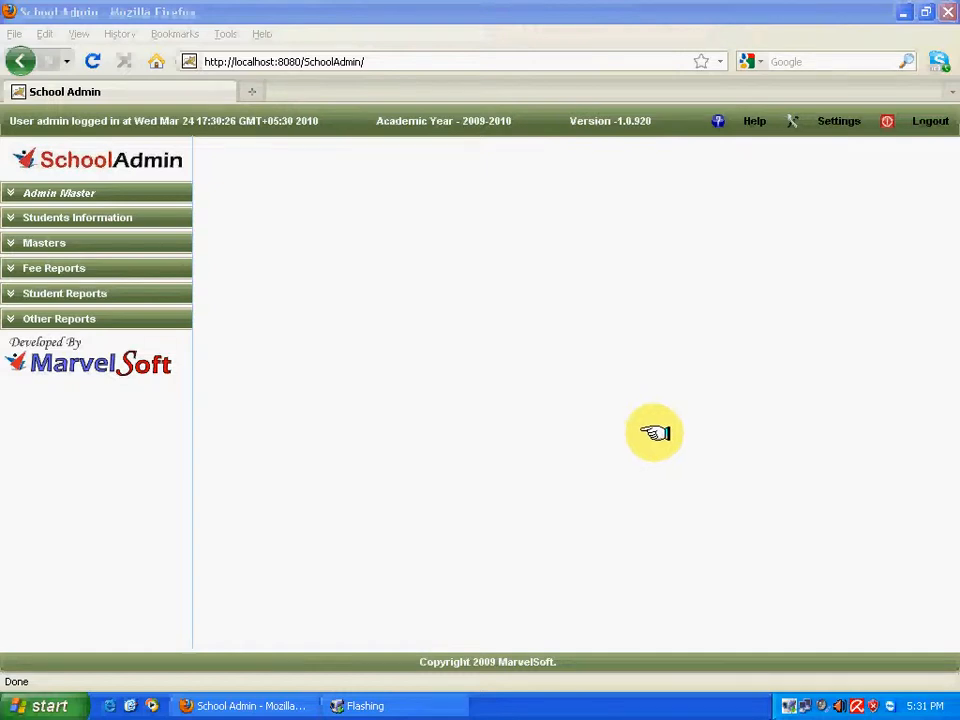
# Go to Settings' Users tab and open a blank Edit Users form for a new user.
pyautogui.click(833, 121)
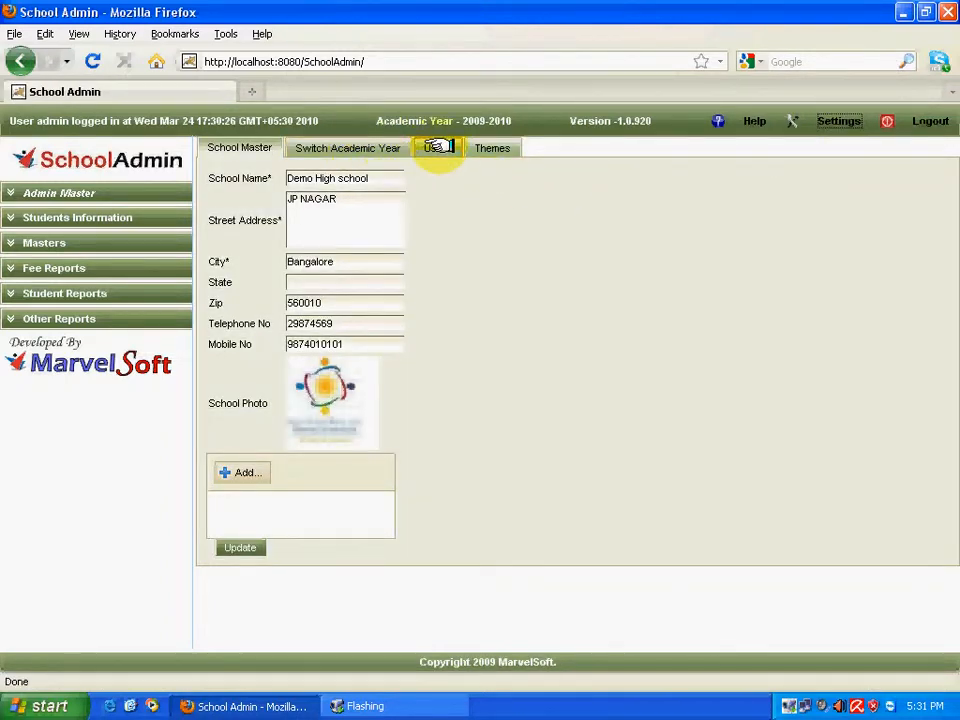
pyautogui.click(438, 147)
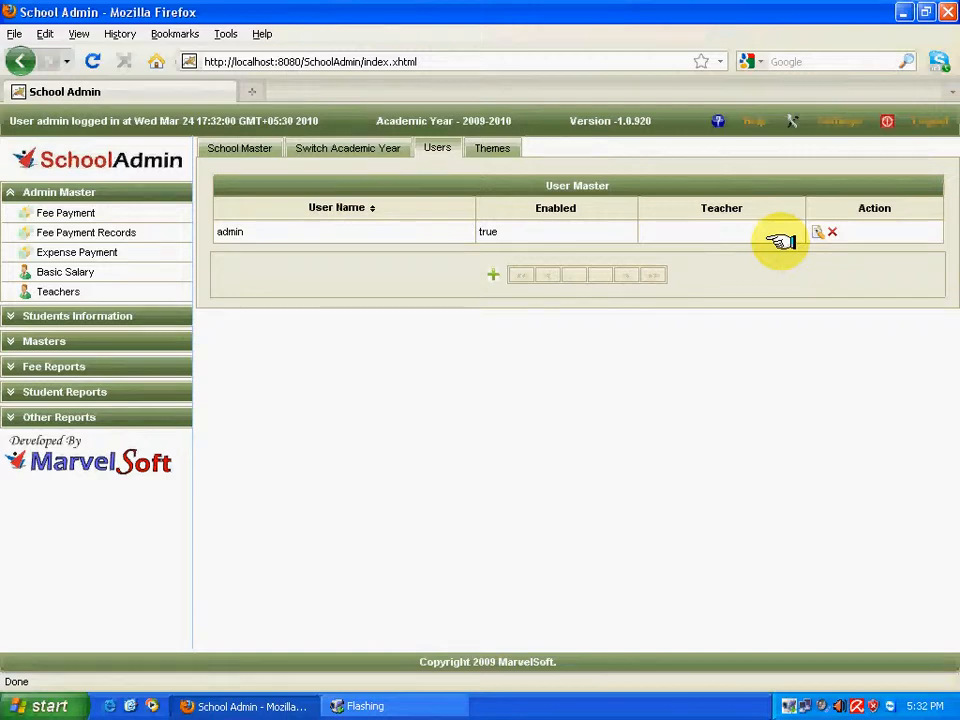
pyautogui.click(490, 273)
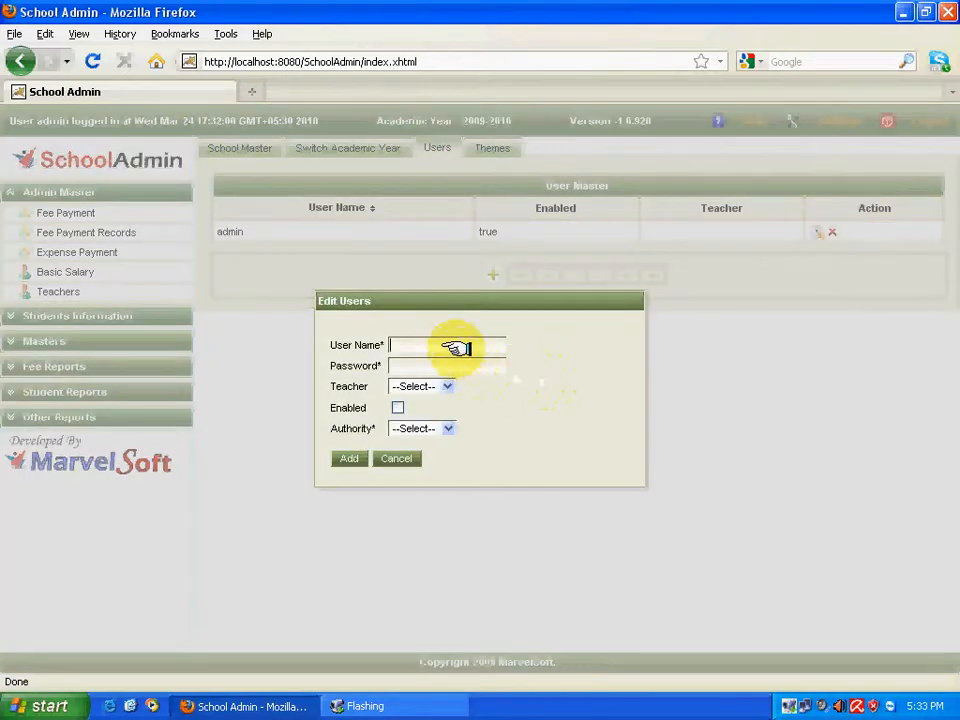
# Add user 'teacher' with its password, linked to Sri Devi, enabled, with TEACHER authority.
pyautogui.click(455, 347)
pyautogui.write('teacher')
pyautogui.press('Tab')
pyautogui.write('teacher')
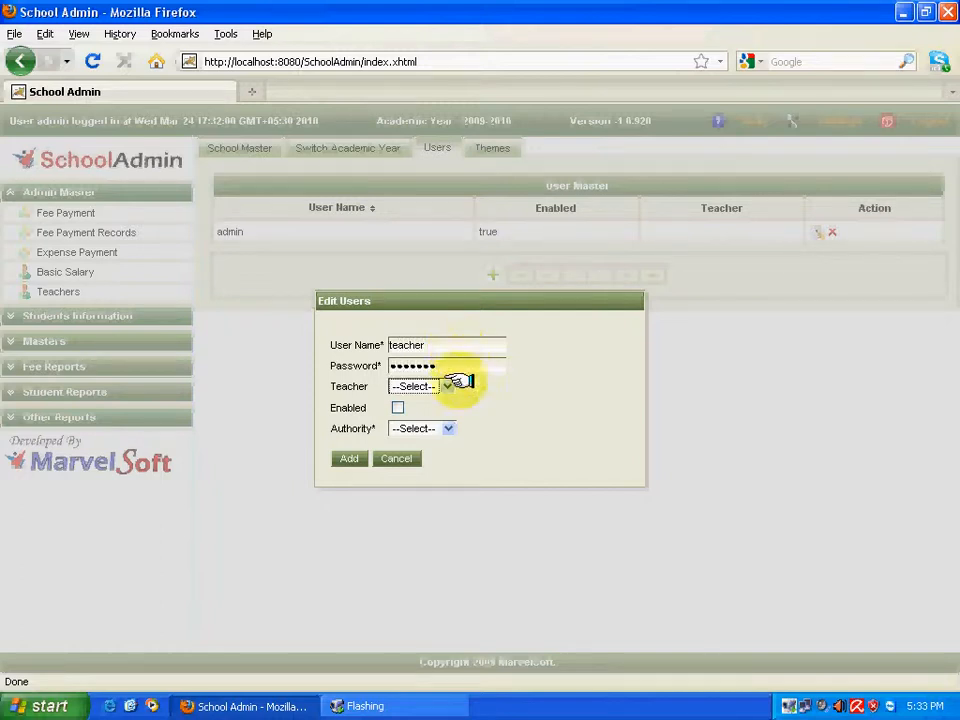
pyautogui.click(430, 386)
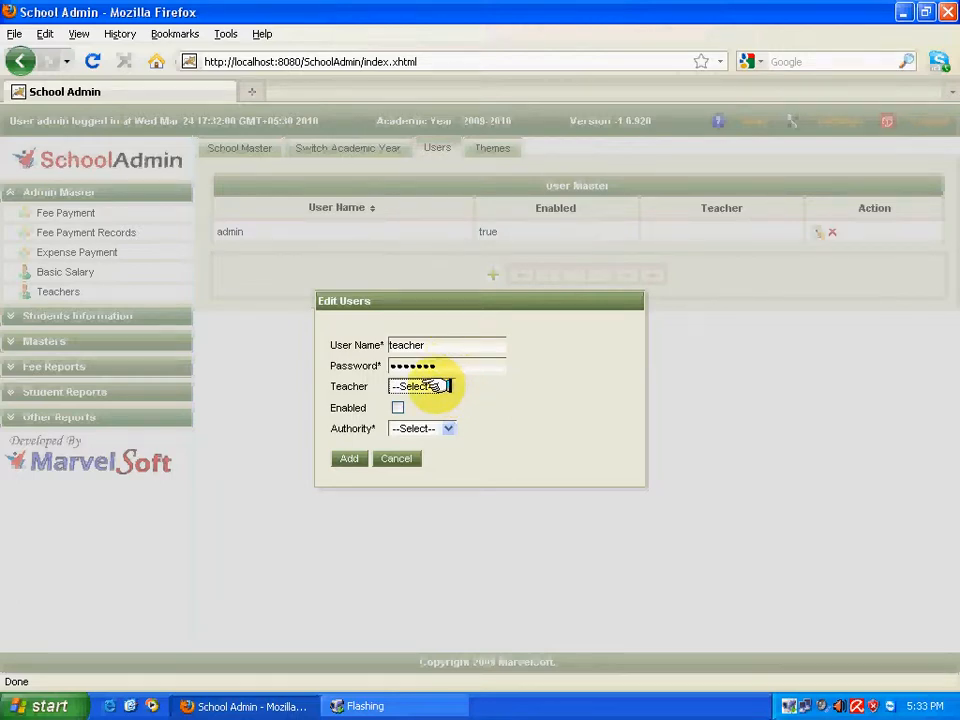
pyautogui.click(432, 386)
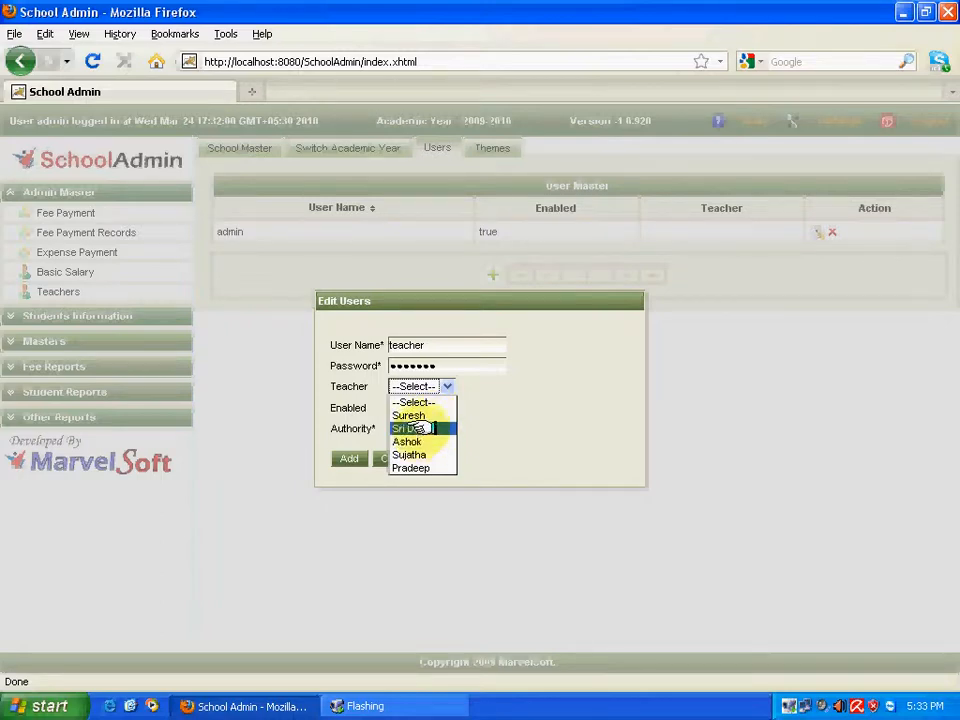
pyautogui.click(410, 428)
pyautogui.click(398, 408)
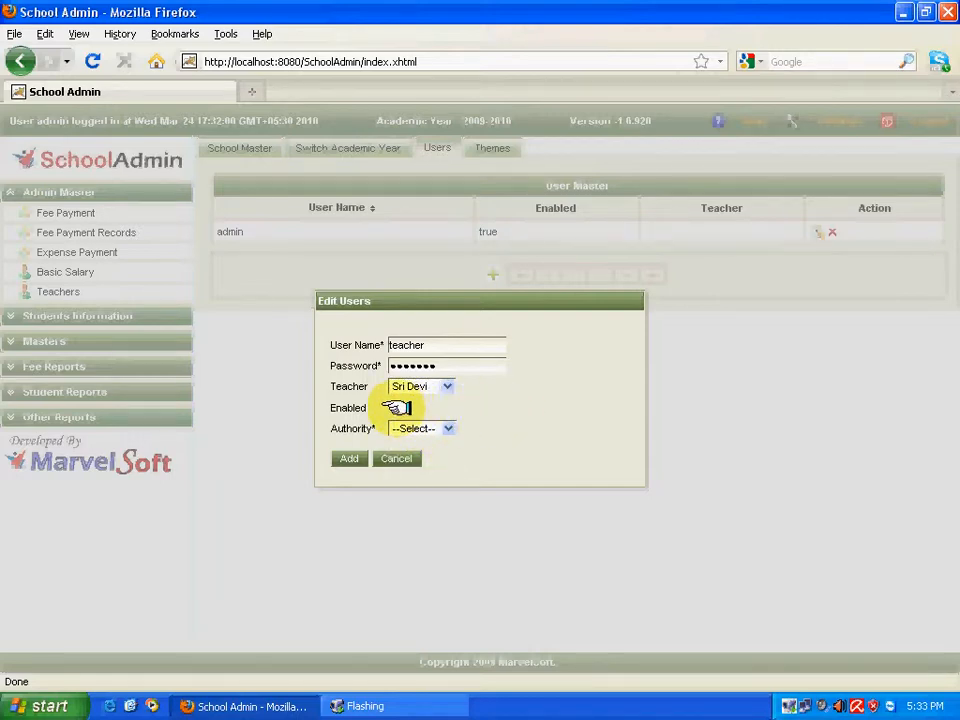
pyautogui.click(440, 430)
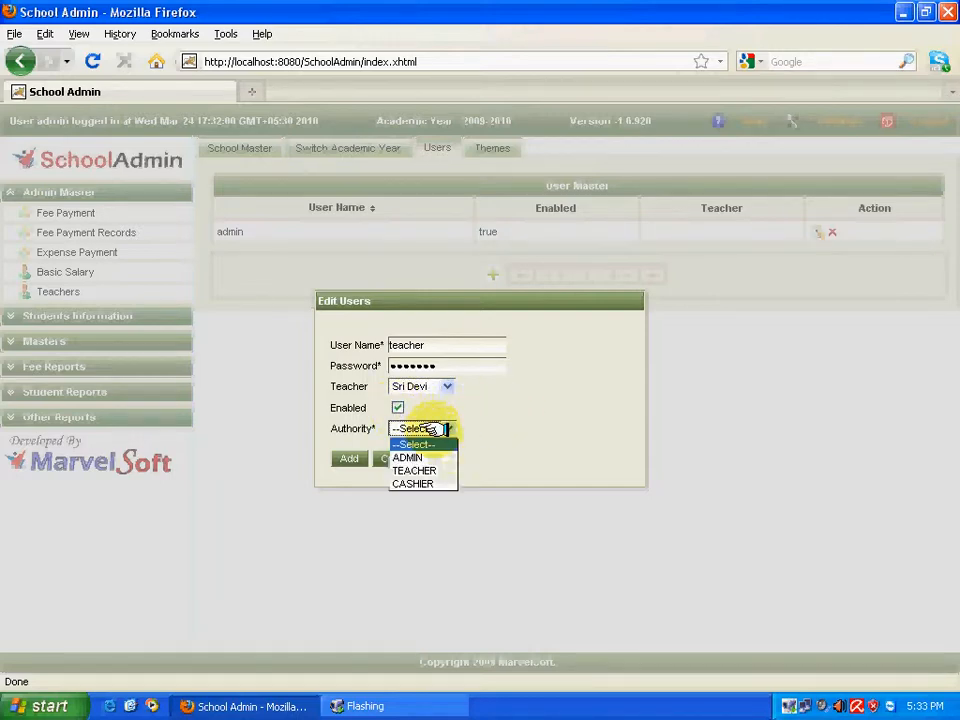
pyautogui.click(415, 470)
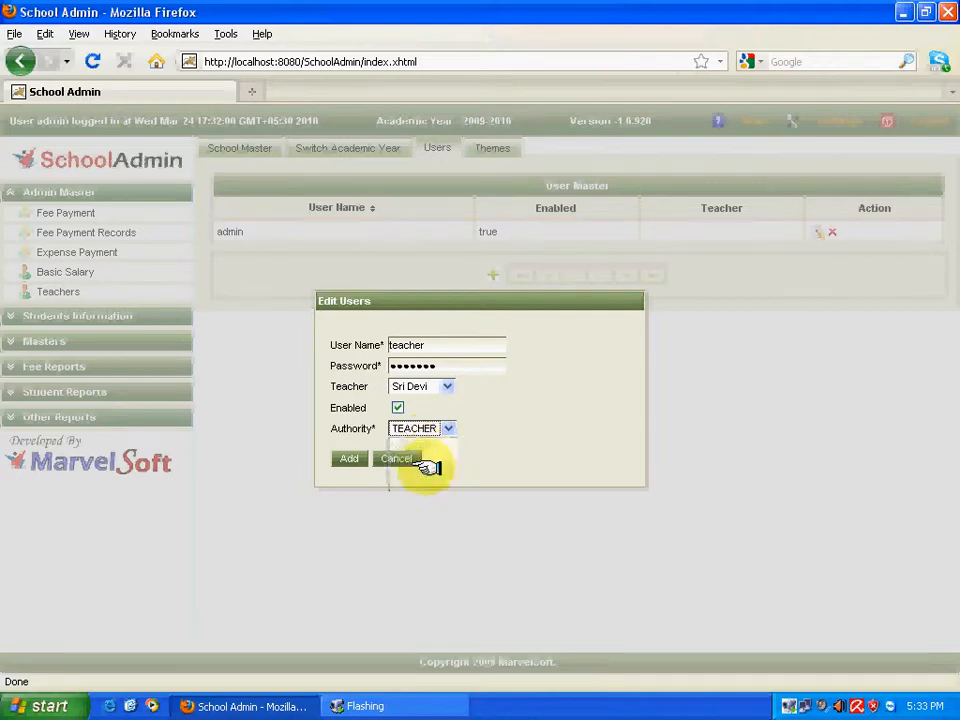
pyautogui.click(398, 408)
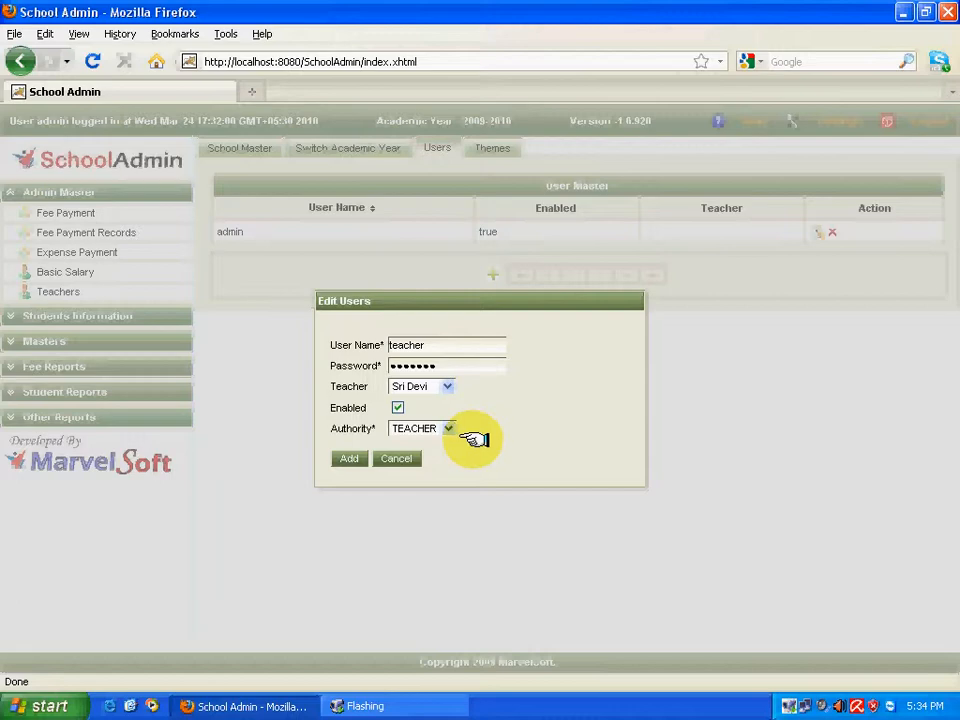
pyautogui.click(349, 458)
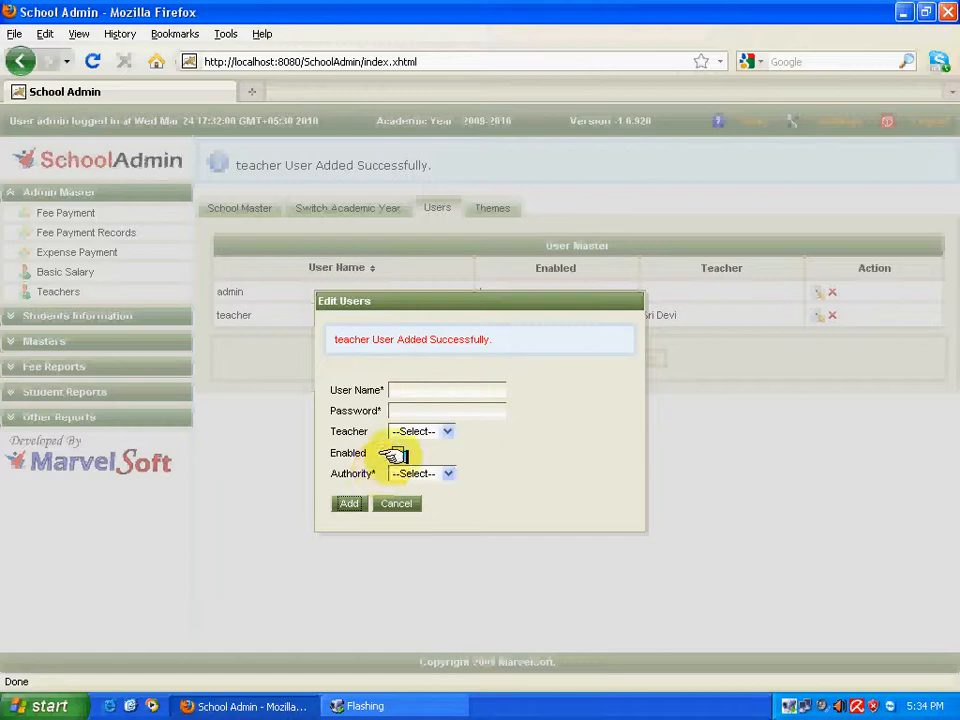
# Add user 'cashier' with its password, linked to Ashok, enabled, with CASHIER authority.
pyautogui.click(406, 391)
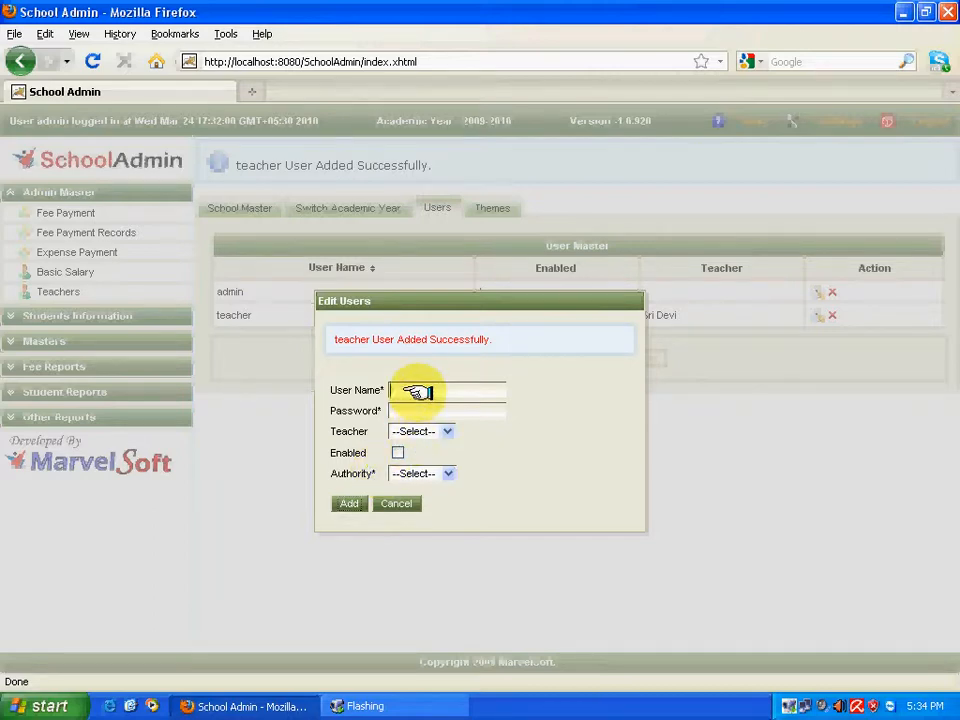
pyautogui.write('cas')
pyautogui.press('Tab')
pyautogui.write('cashier')
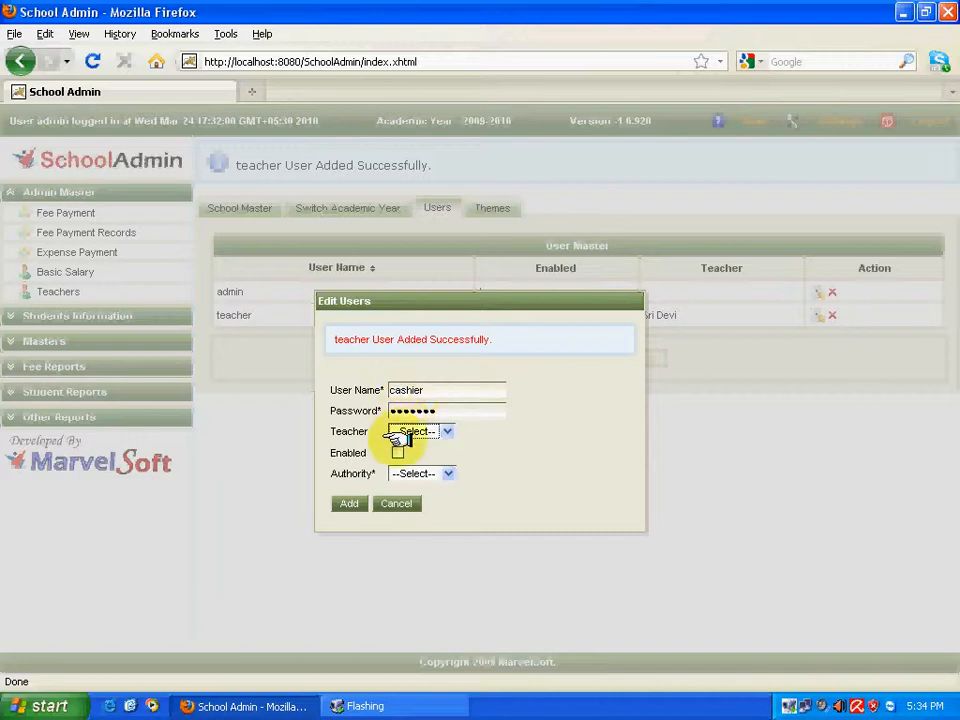
pyautogui.click(411, 432)
pyautogui.click(405, 486)
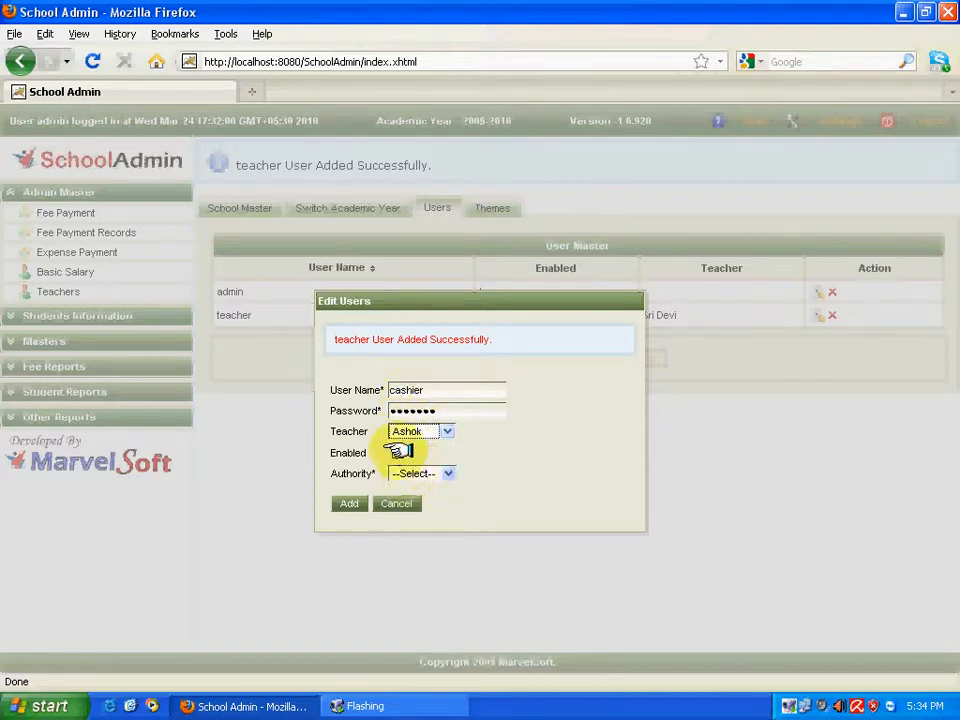
pyautogui.click(397, 452)
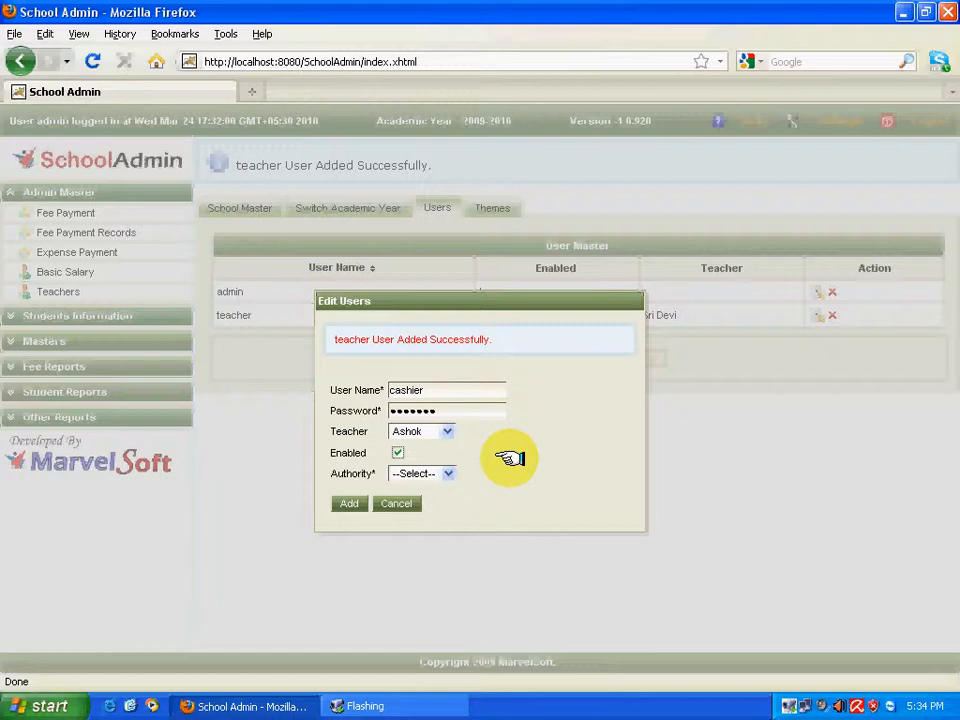
pyautogui.click(440, 473)
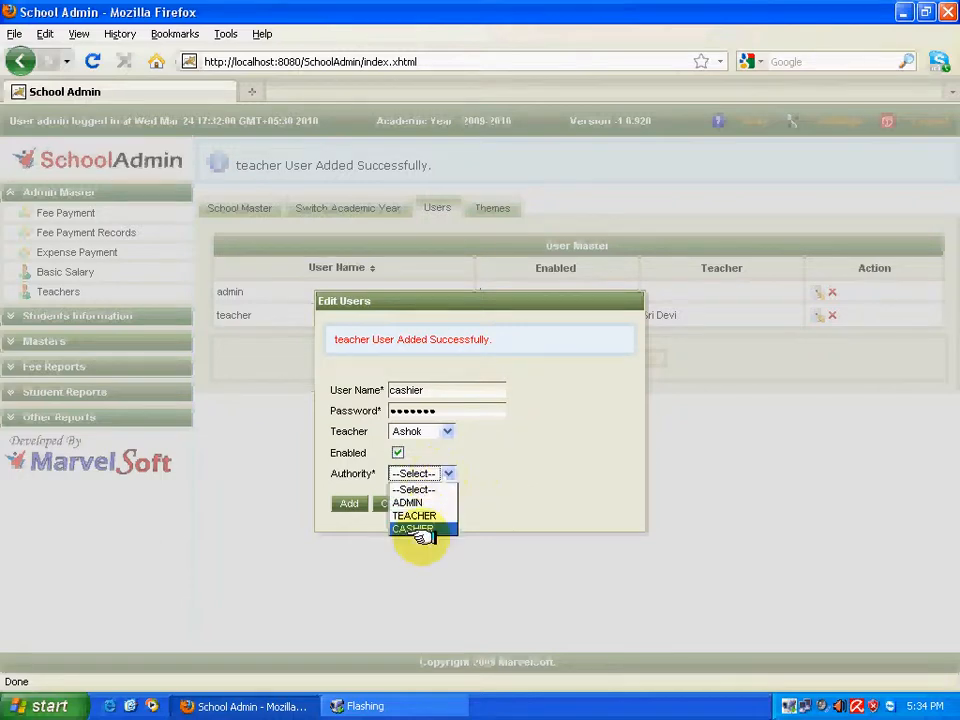
pyautogui.click(419, 528)
pyautogui.click(490, 498)
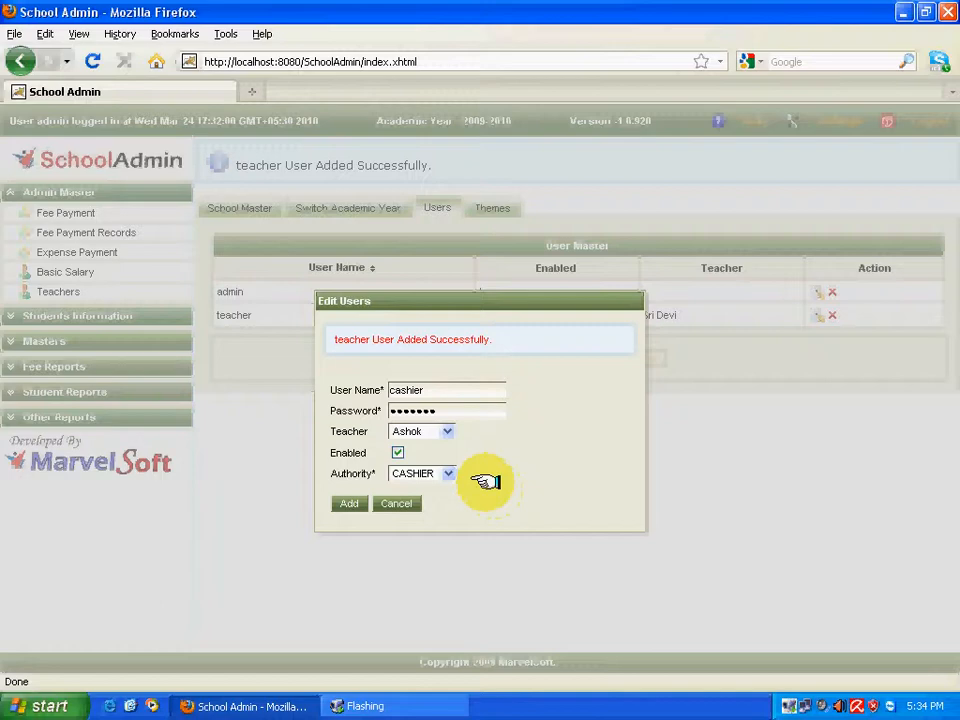
pyautogui.click(345, 499)
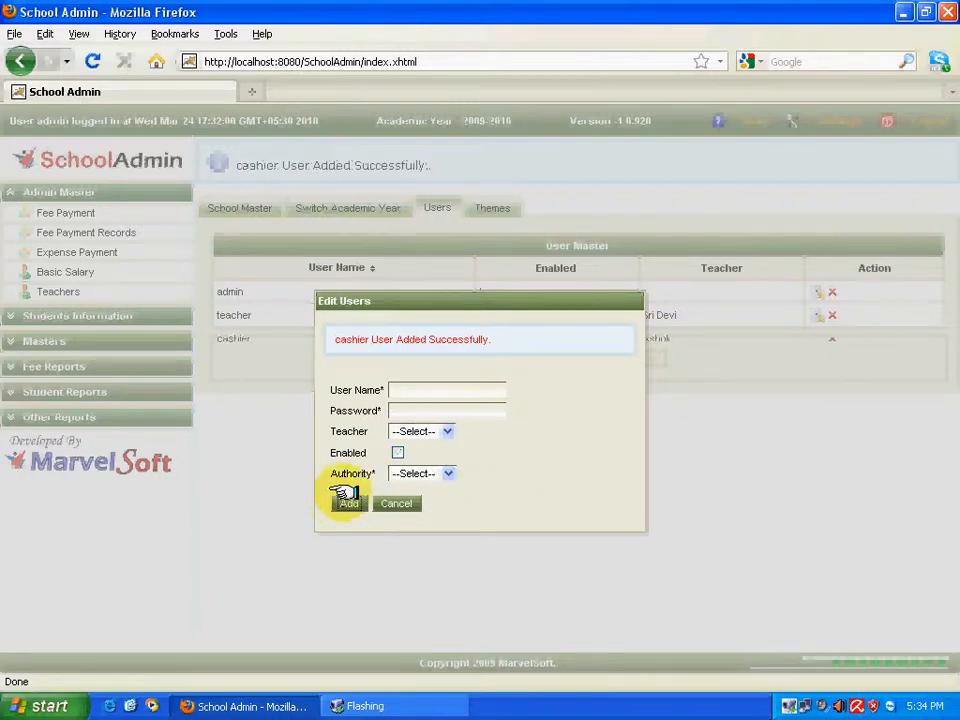
# Enter user name 'admin1' and its password in the new-user form.
pyautogui.click(401, 391)
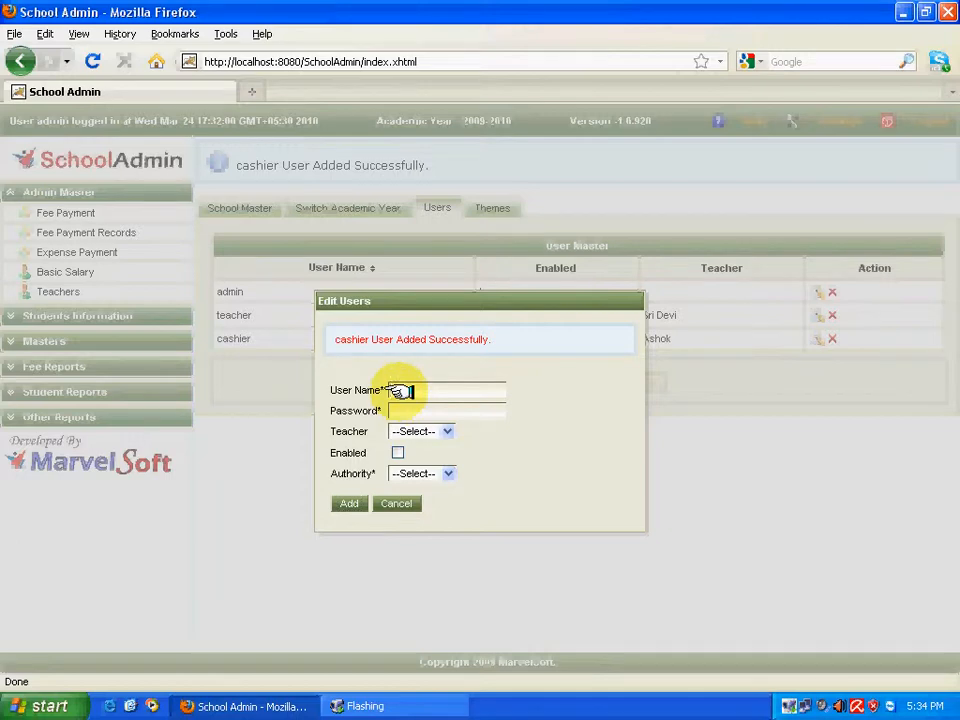
pyautogui.write('admin1')
pyautogui.press('Tab')
pyautogui.write('admin1')
pyautogui.press('Tab')
# Link admin1 to Suresh, enabled with ADMIN authority, add it, and sort users by name.
pyautogui.click(410, 431)
pyautogui.click(410, 456)
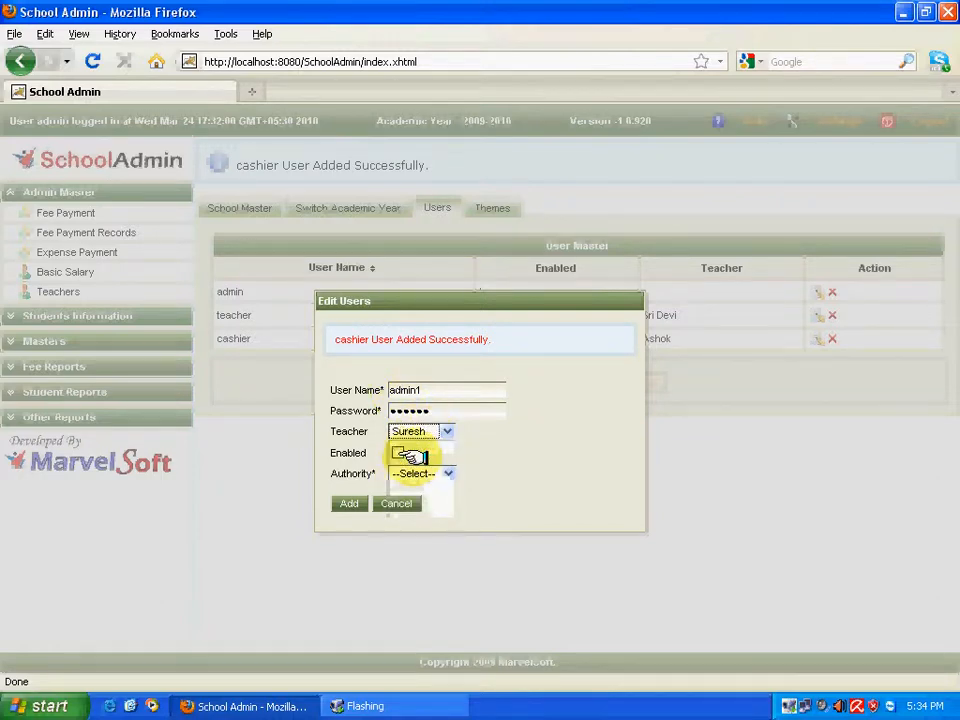
pyautogui.click(396, 453)
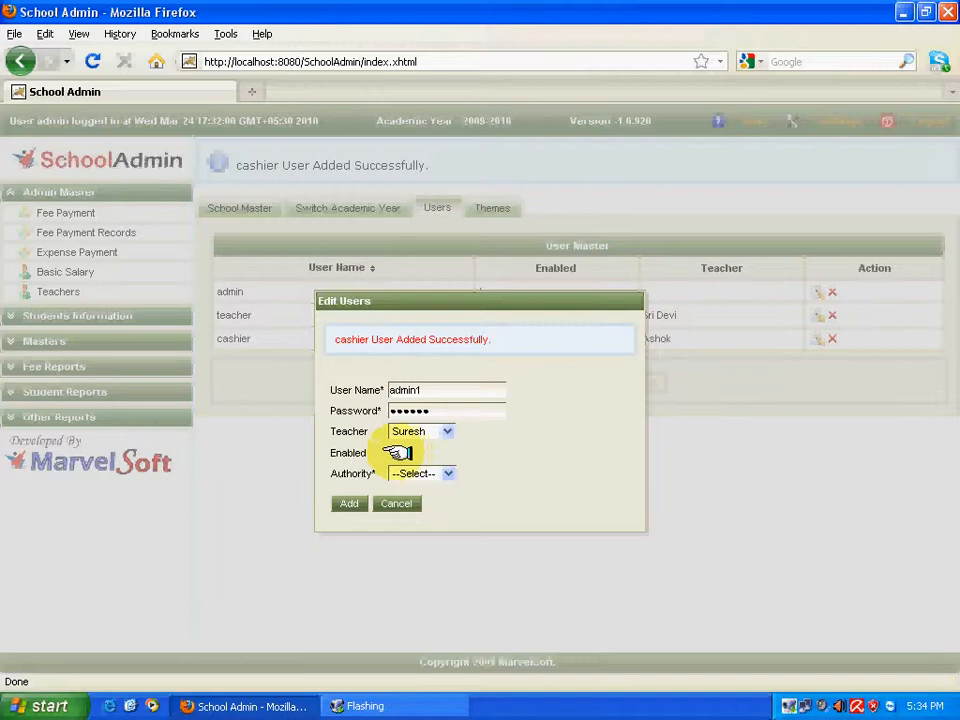
pyautogui.click(420, 474)
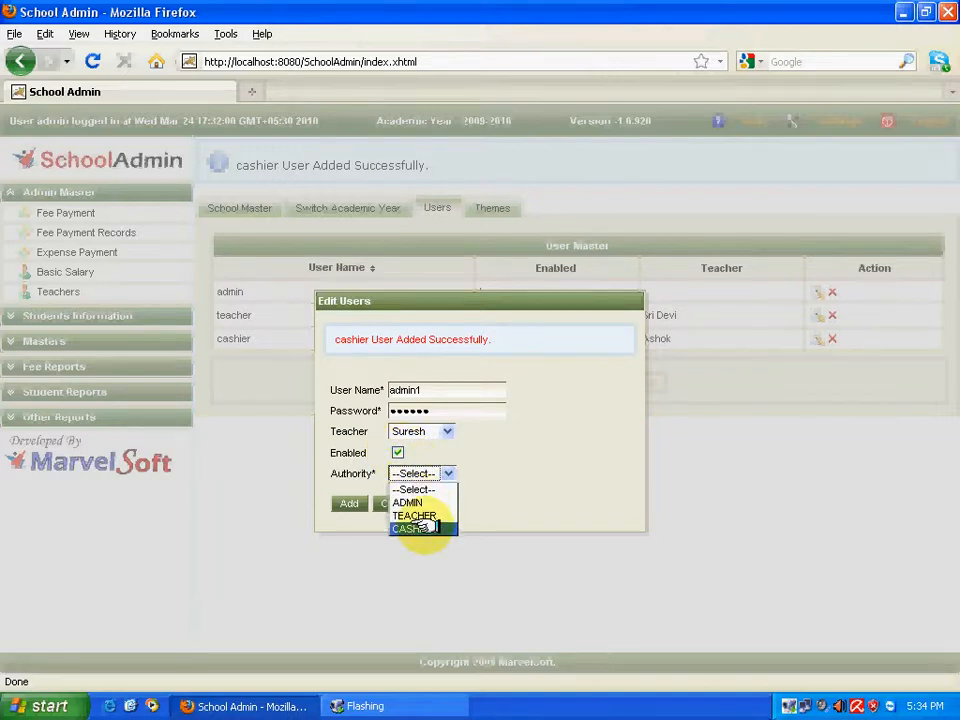
pyautogui.click(410, 502)
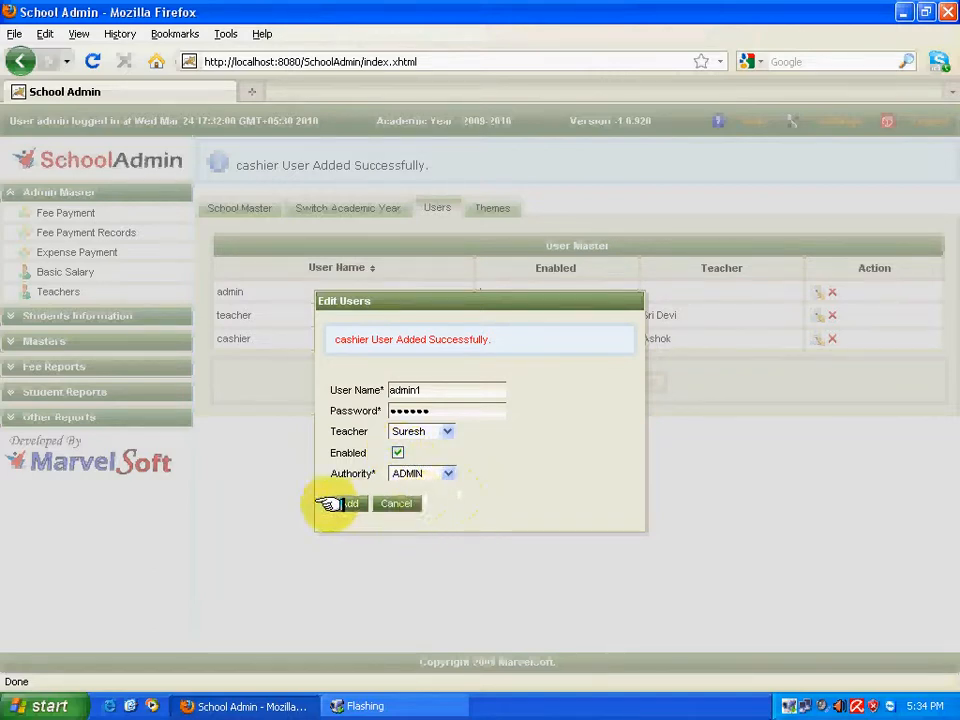
pyautogui.click(340, 503)
pyautogui.click(395, 503)
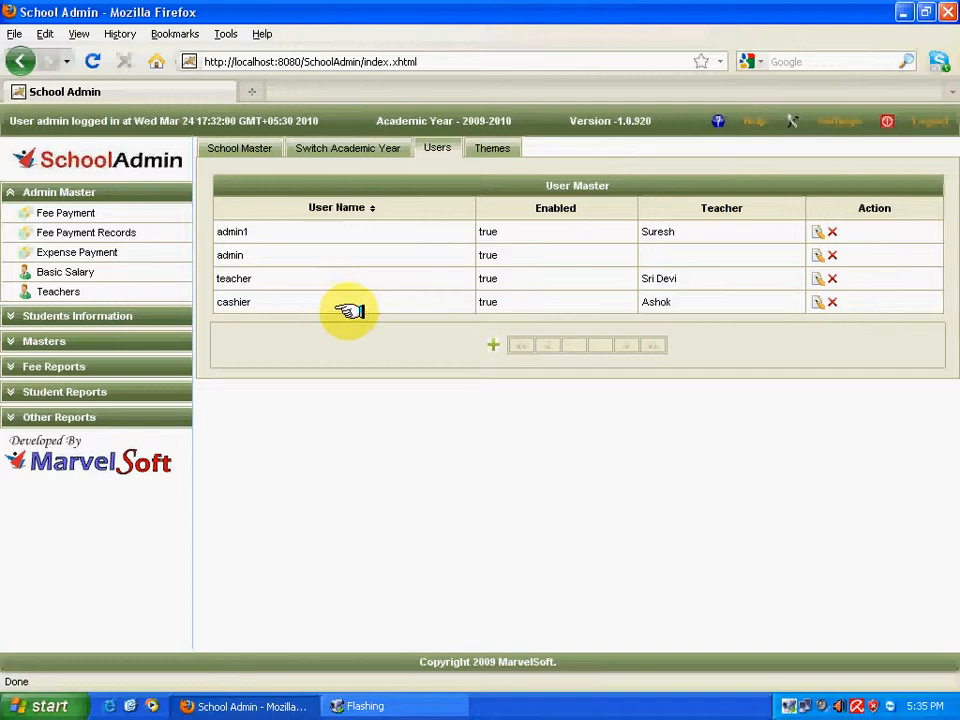
pyautogui.click(364, 205)
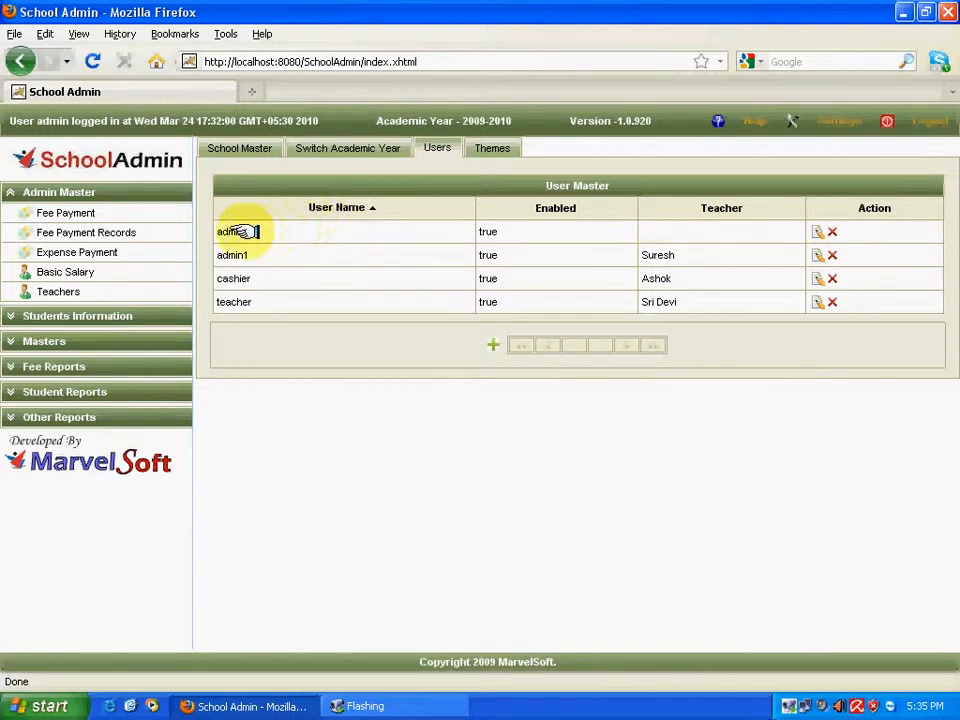
# Open the existing admin account in the Edit Users form.
pyautogui.moveTo(246, 231); pyautogui.dragTo(207, 234)
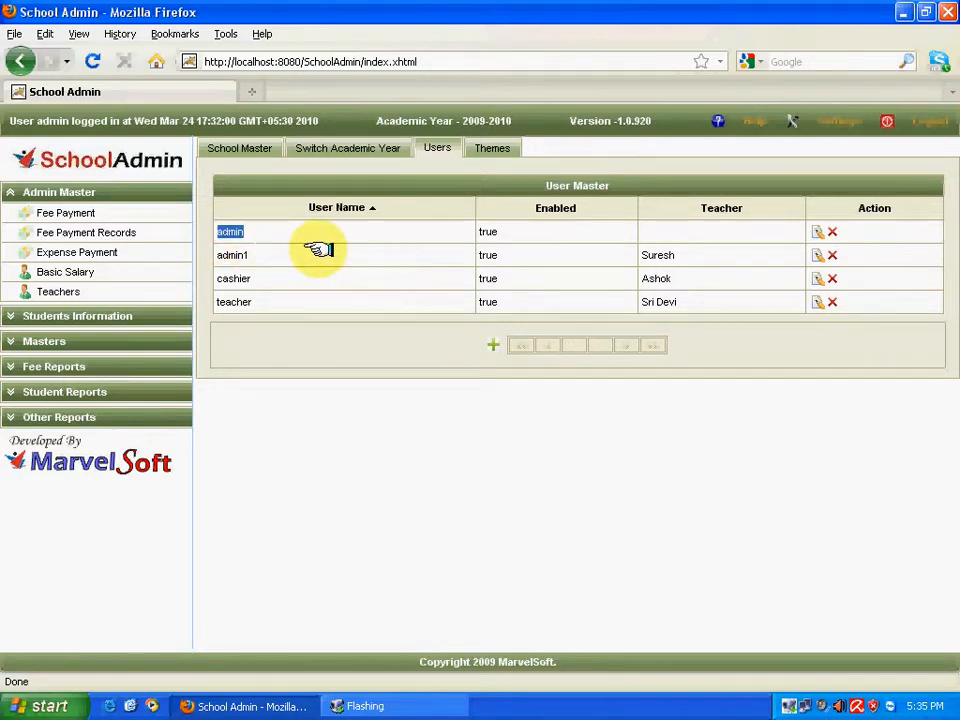
pyautogui.click(817, 231)
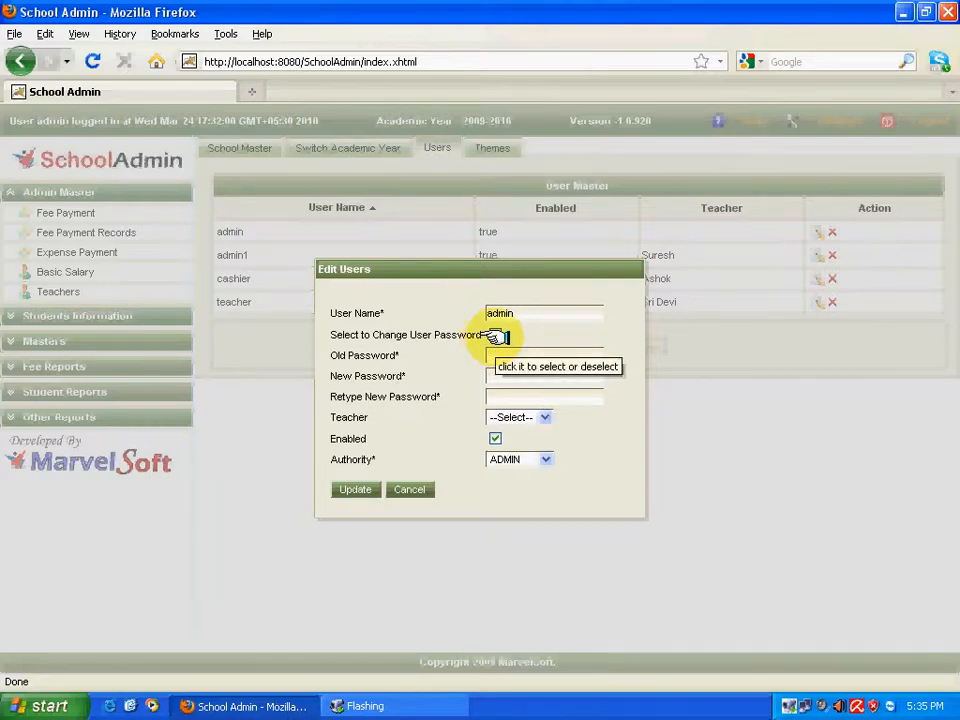
# Turn on password change for the admin account and enter the correct old password.
pyautogui.click(496, 336)
pyautogui.write('•')
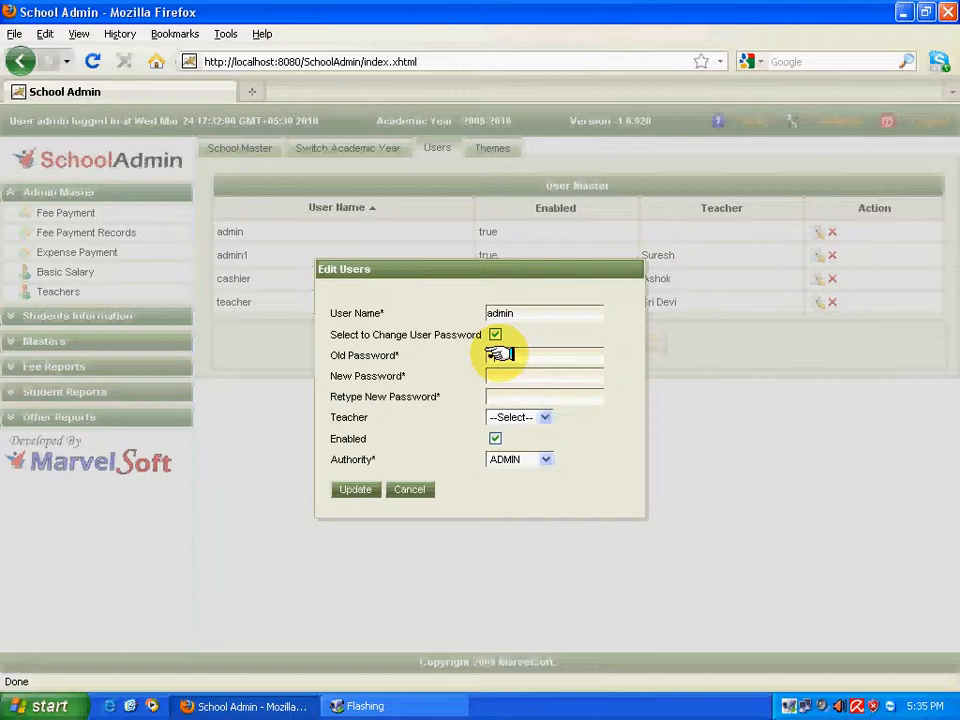
pyautogui.write('•••••••')
pyautogui.click(352, 490)
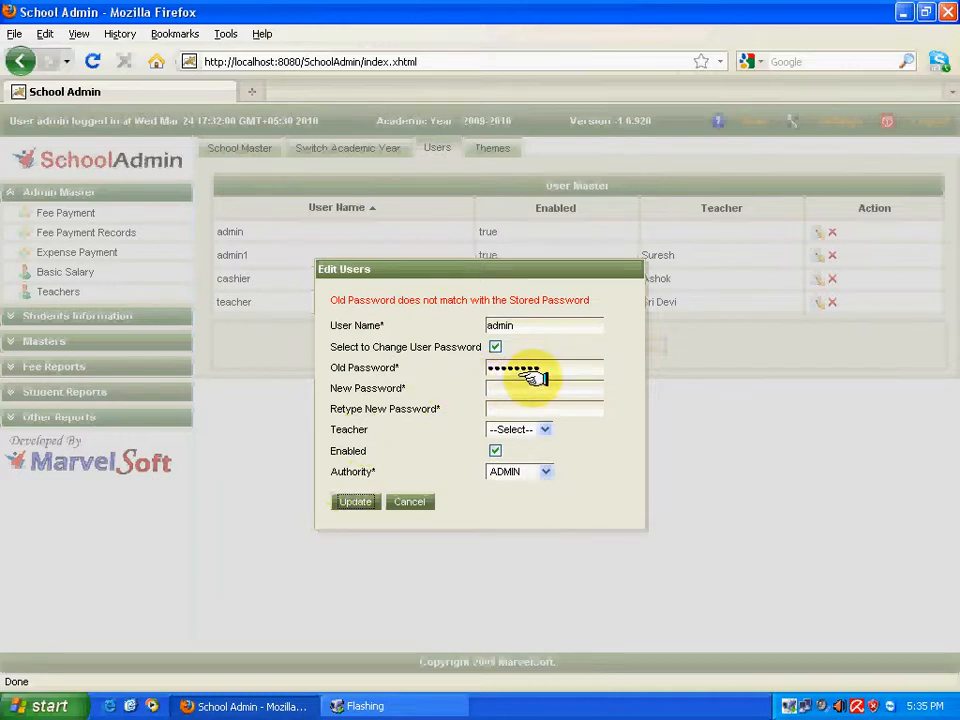
pyautogui.moveTo(536, 375); pyautogui.dragTo(489, 375)
pyautogui.write('•')
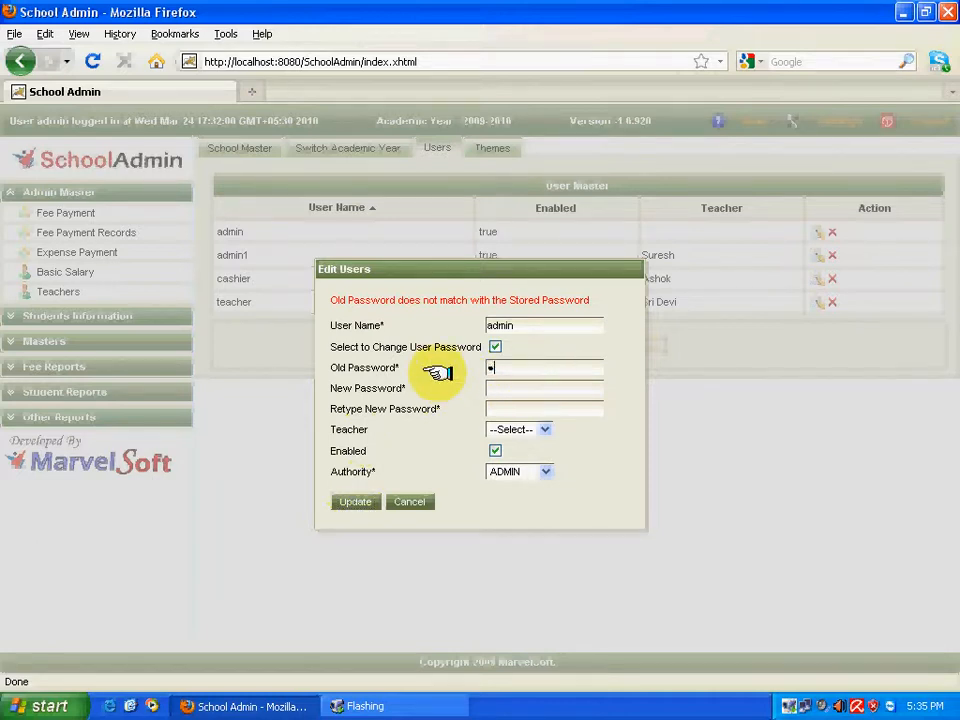
pyautogui.write('••••')
pyautogui.press('Tab')
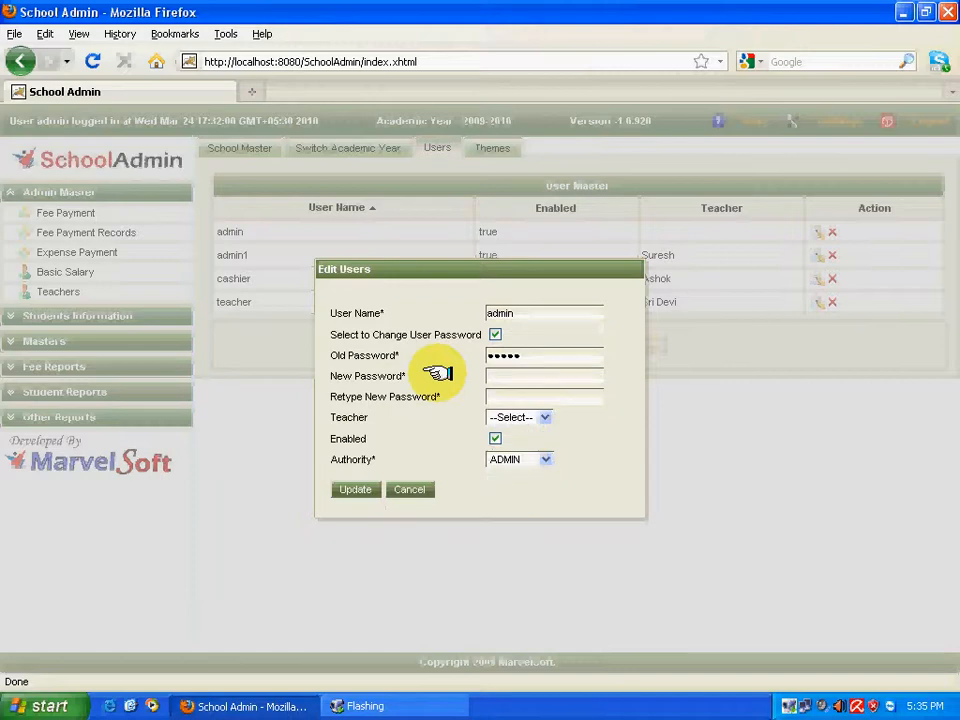
pyautogui.write('••••••••')
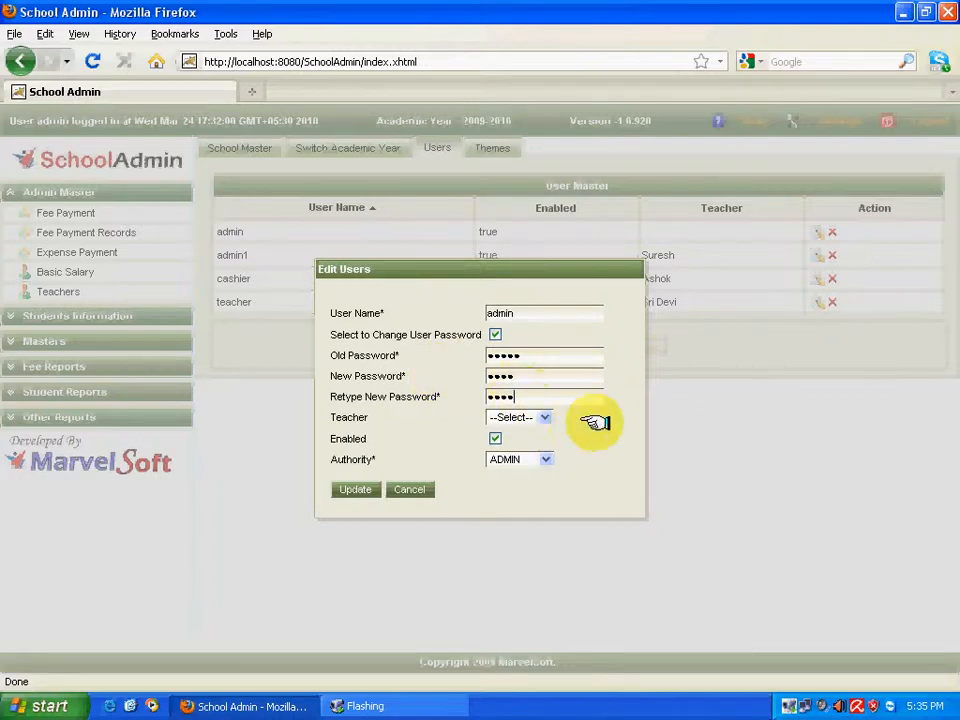
# Link the account to teacher Sujatha, rename it 'Sujatha', and update it.
pyautogui.click(535, 418)
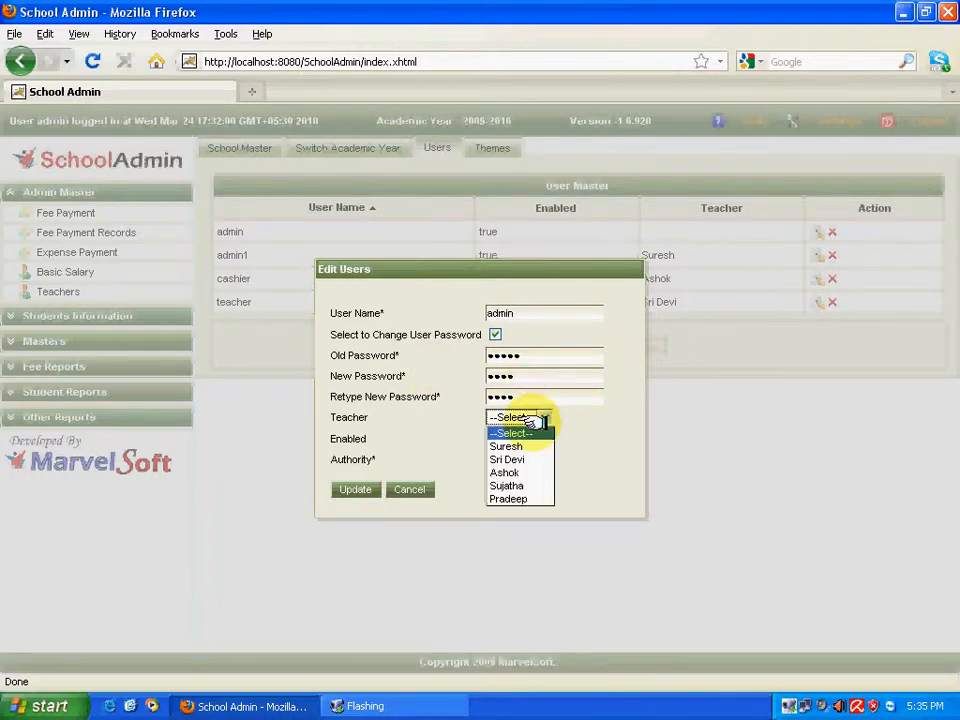
pyautogui.click(520, 485)
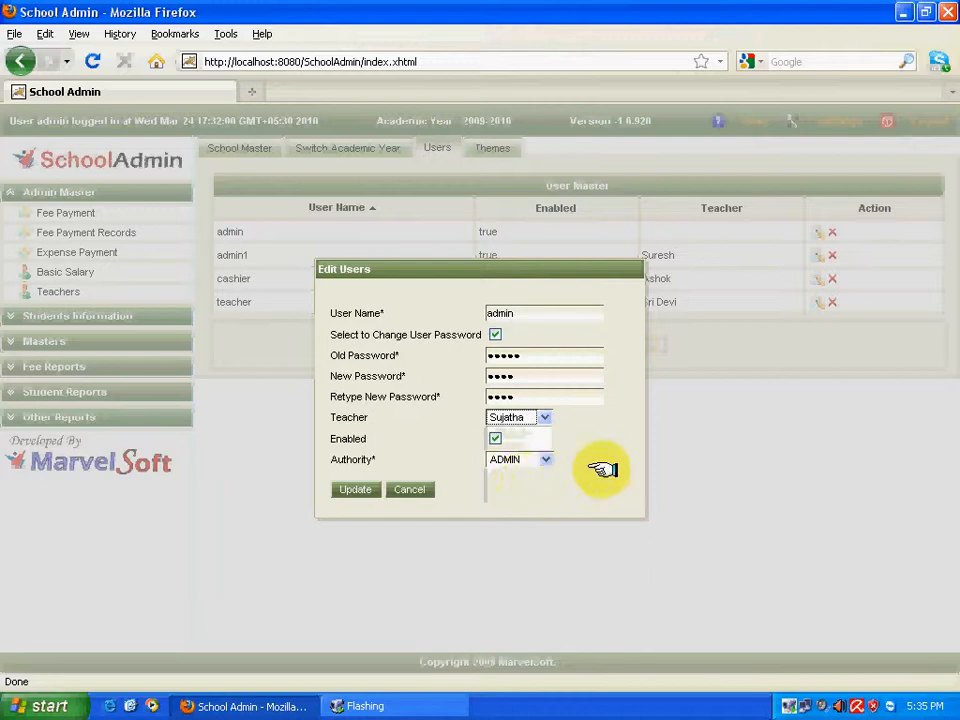
pyautogui.click(518, 314)
pyautogui.moveTo(486, 313); pyautogui.dragTo(539, 314)
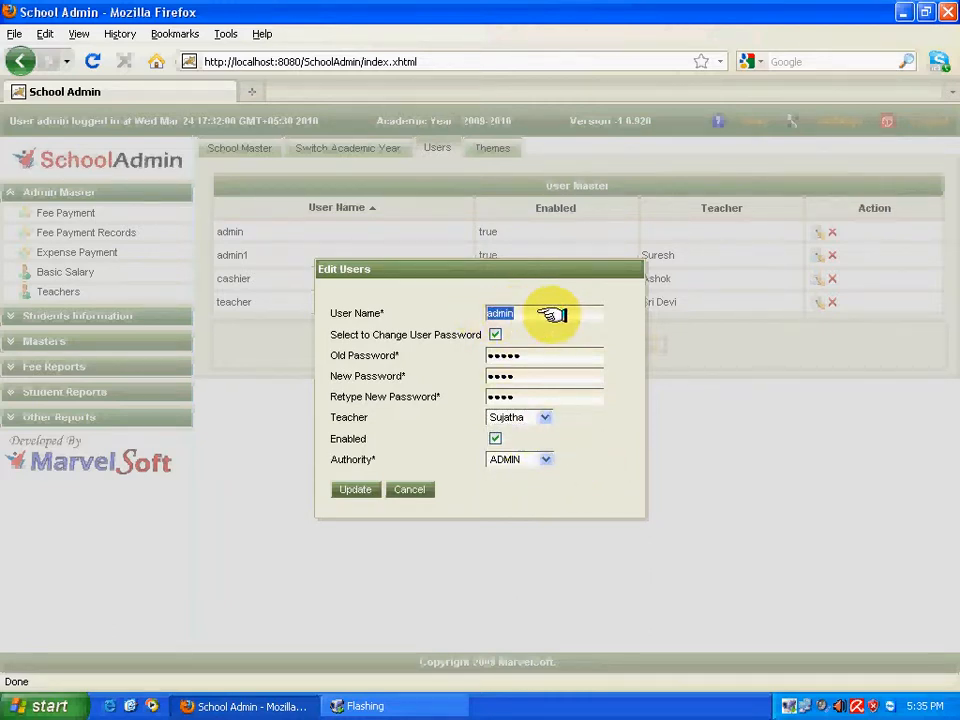
pyautogui.write('Sujatha')
pyautogui.click(355, 489)
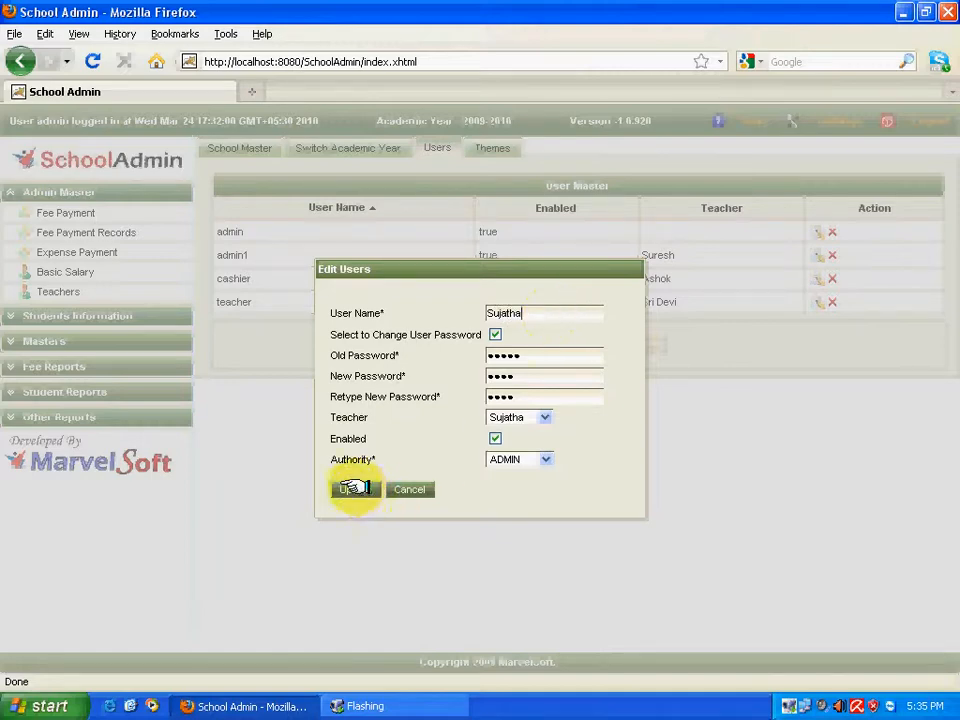
pyautogui.click(406, 532)
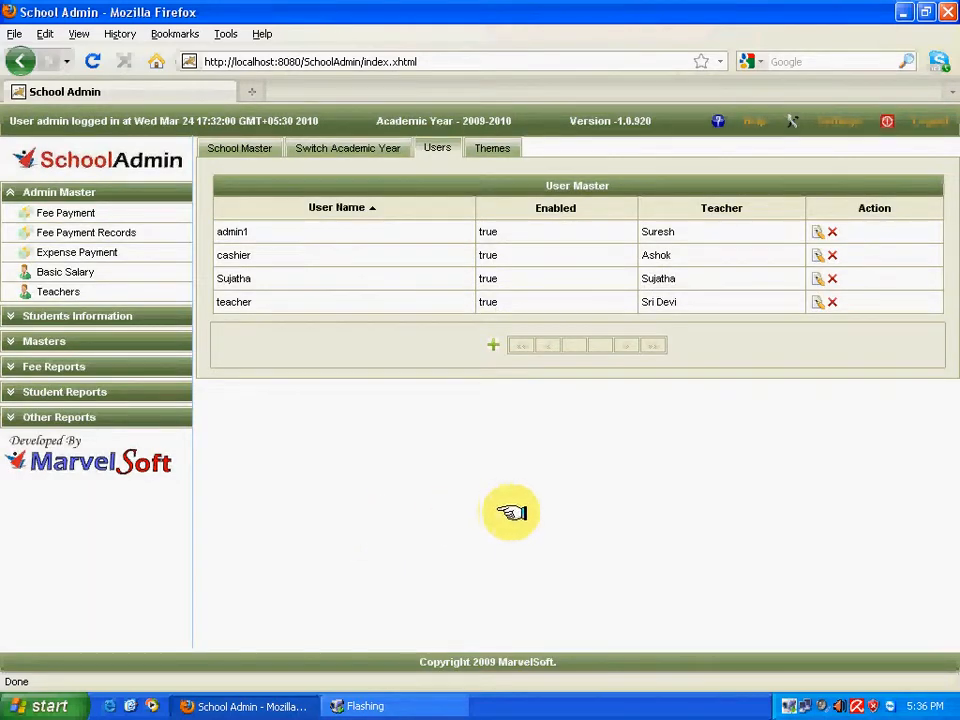
pyautogui.doubleClick(243, 279)
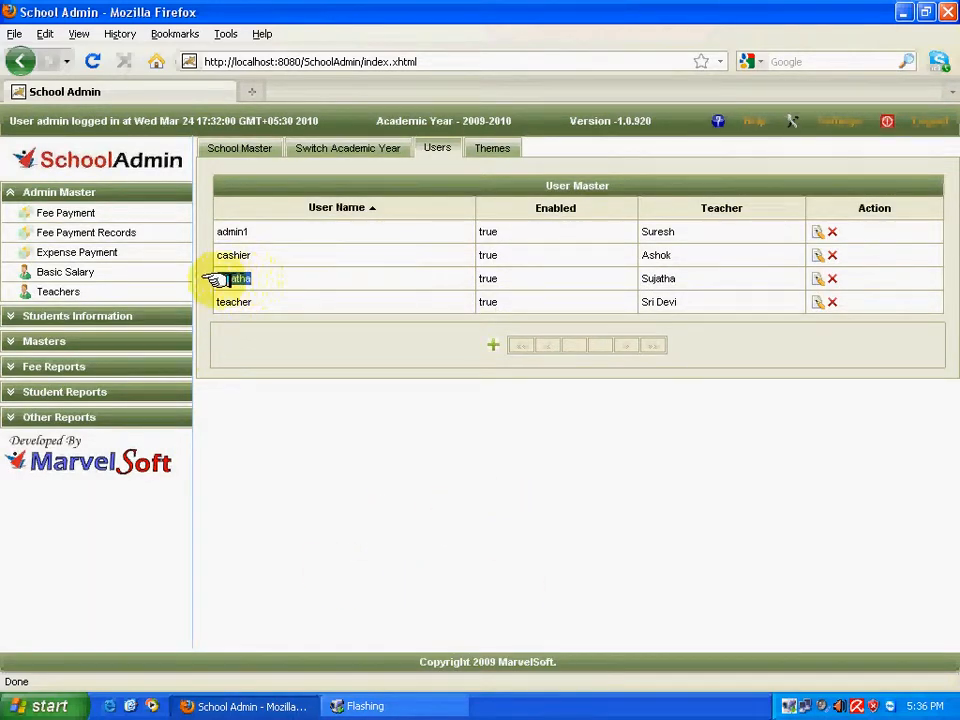
pyautogui.click(397, 470)
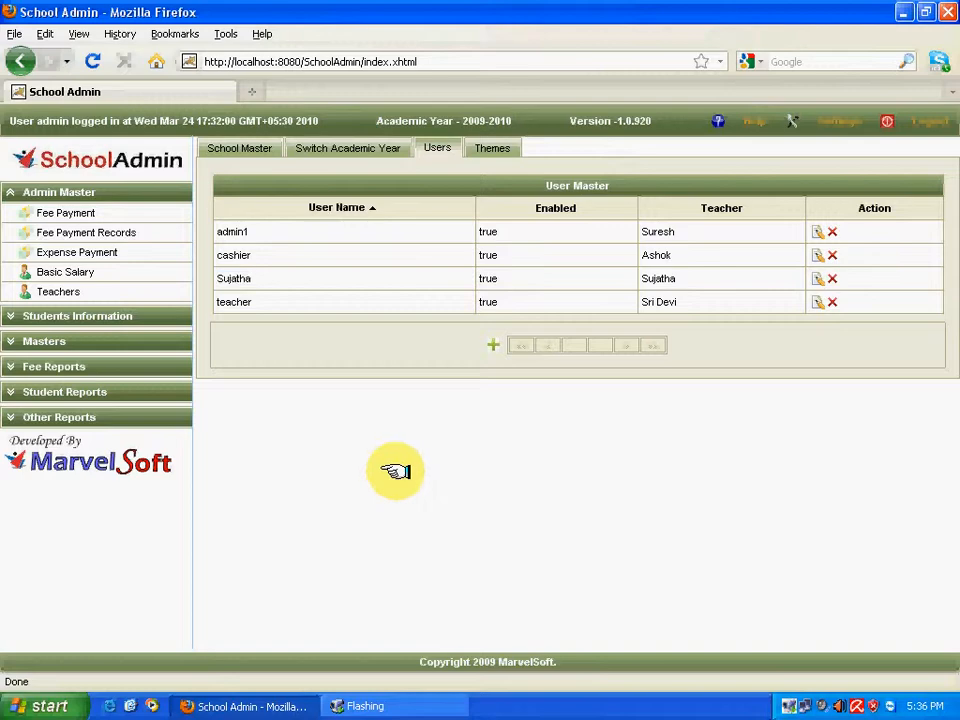
pyautogui.click(817, 253)
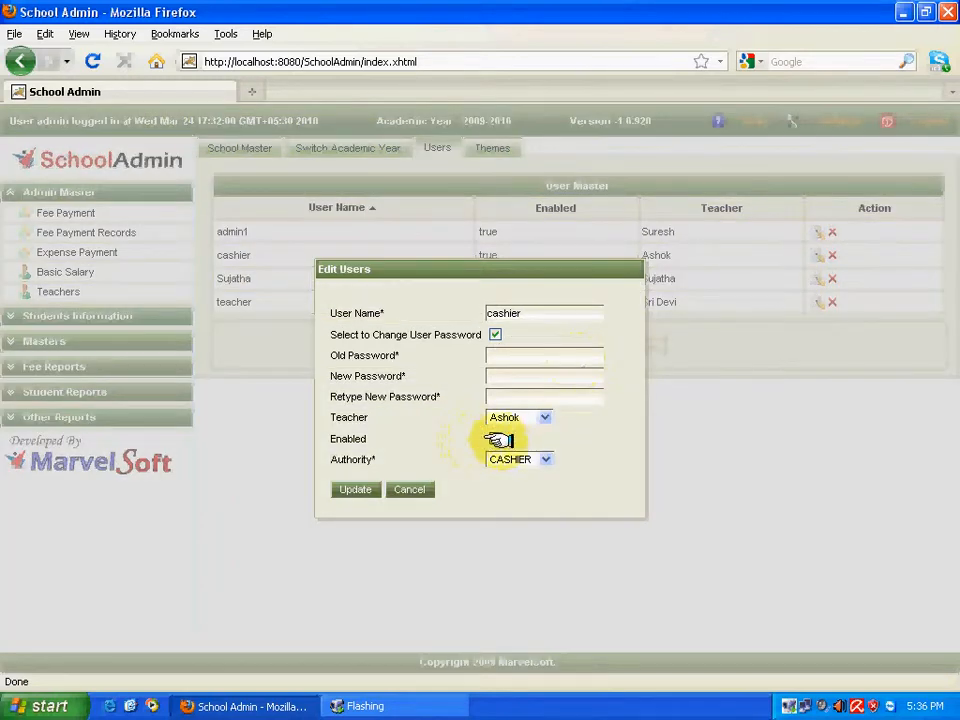
# Untick Enabled on the cashier account and update it without changing the password.
pyautogui.click(495, 438)
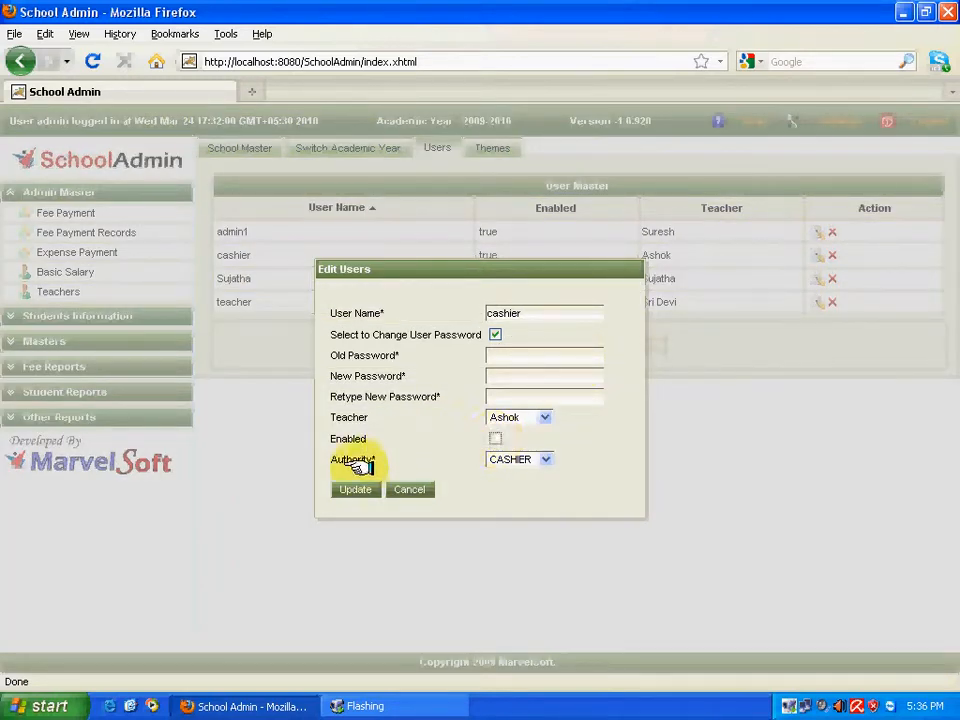
pyautogui.click(350, 489)
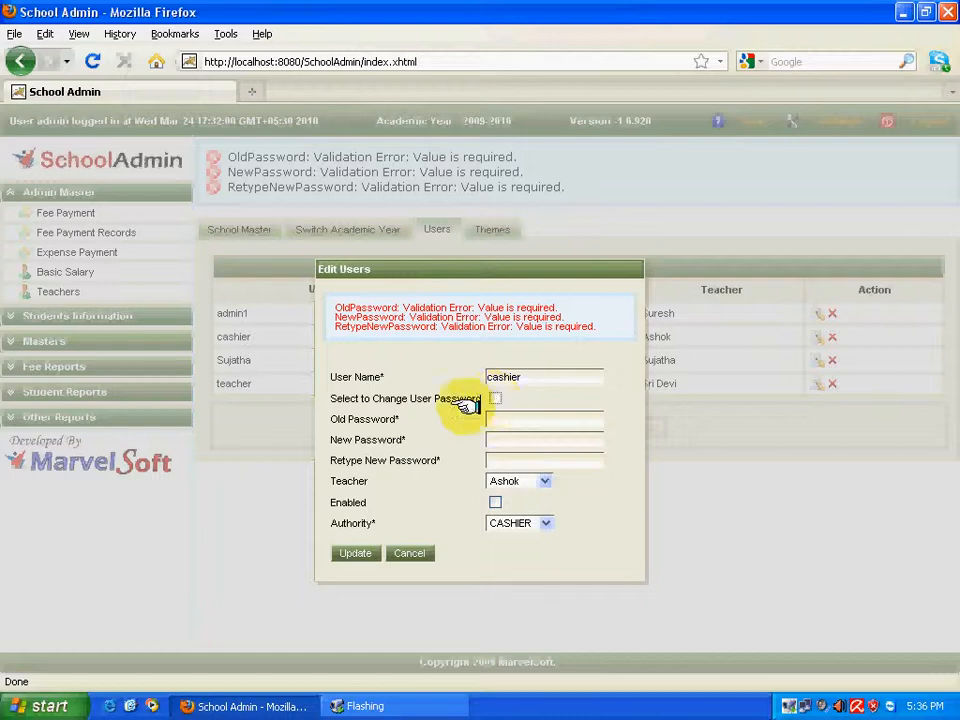
pyautogui.click(350, 553)
pyautogui.click(412, 548)
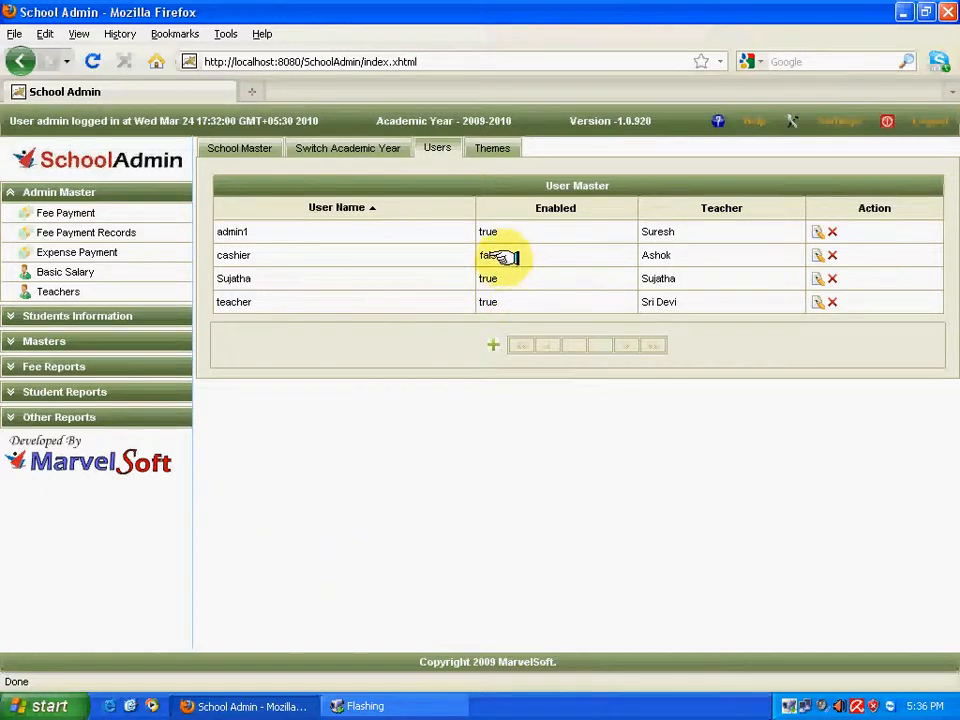
# Delete the teacher user, confirming with Yes in the dialog.
pyautogui.moveTo(462, 257); pyautogui.dragTo(494, 258)
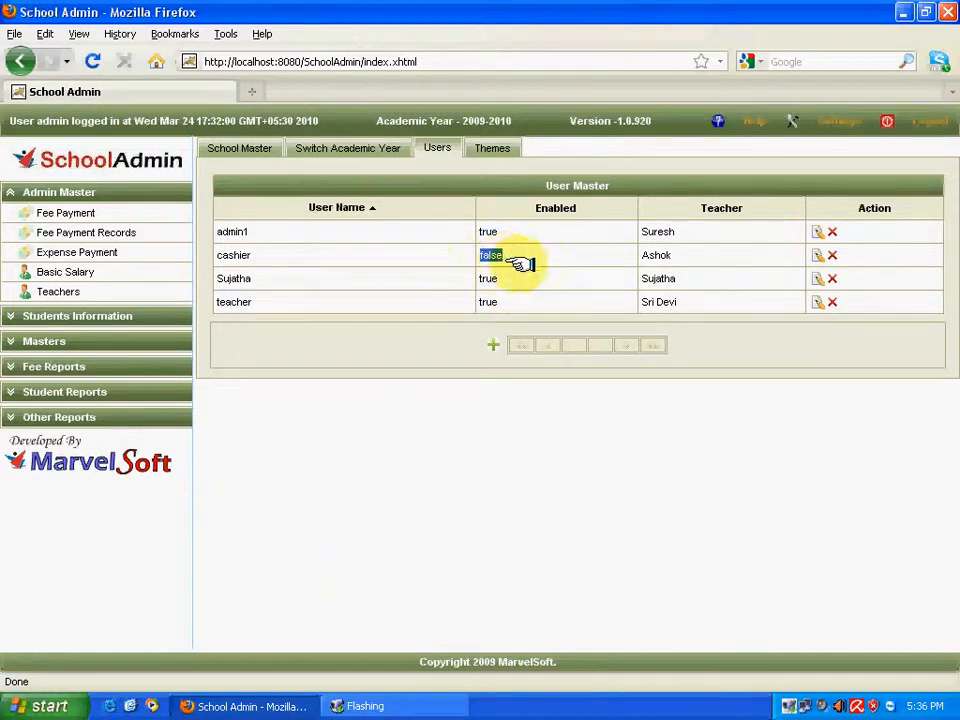
pyautogui.click(507, 262)
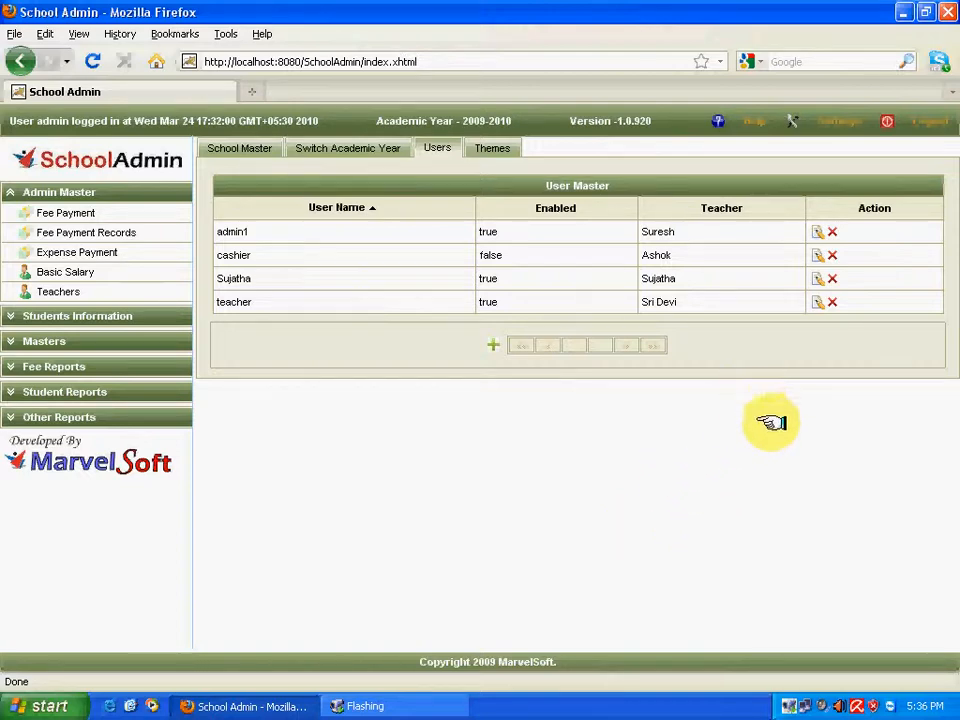
pyautogui.click(830, 301)
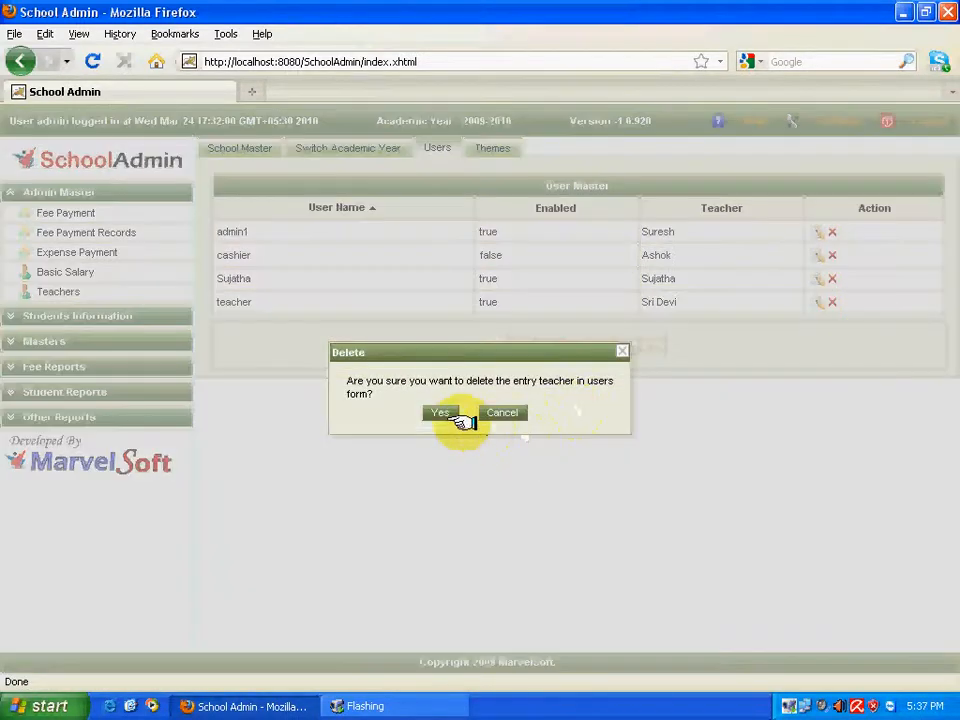
pyautogui.click(446, 413)
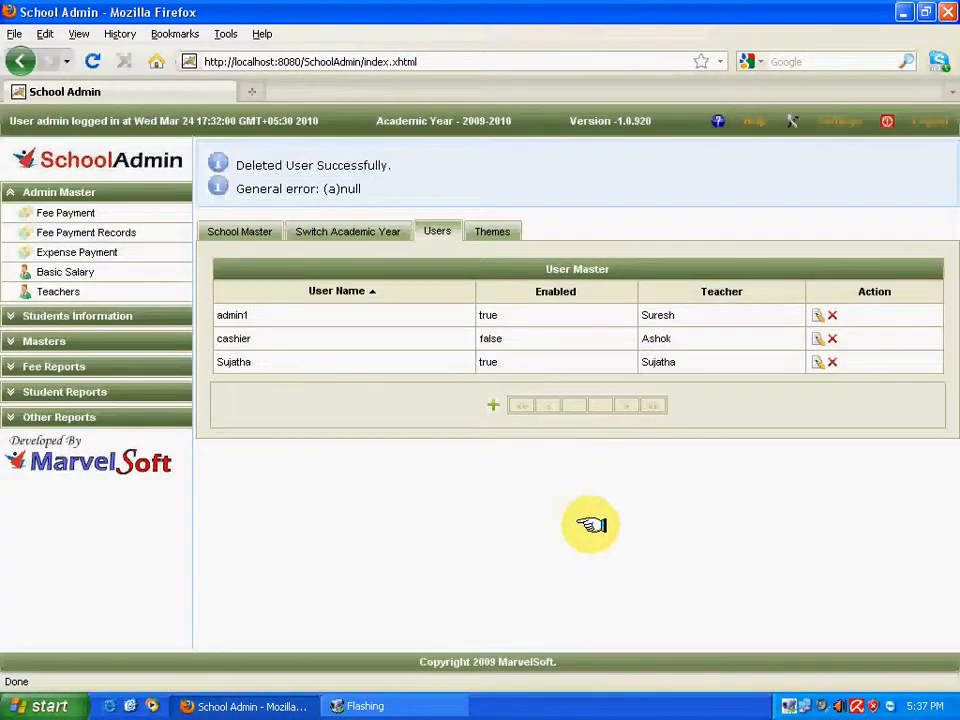
pyautogui.rightClick(789, 705)
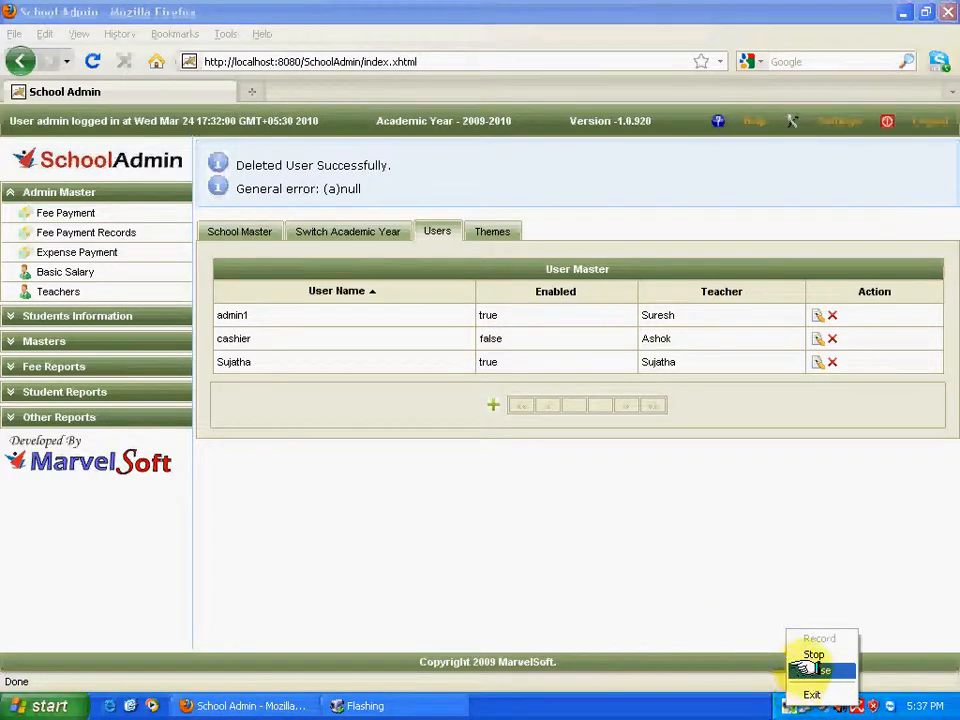